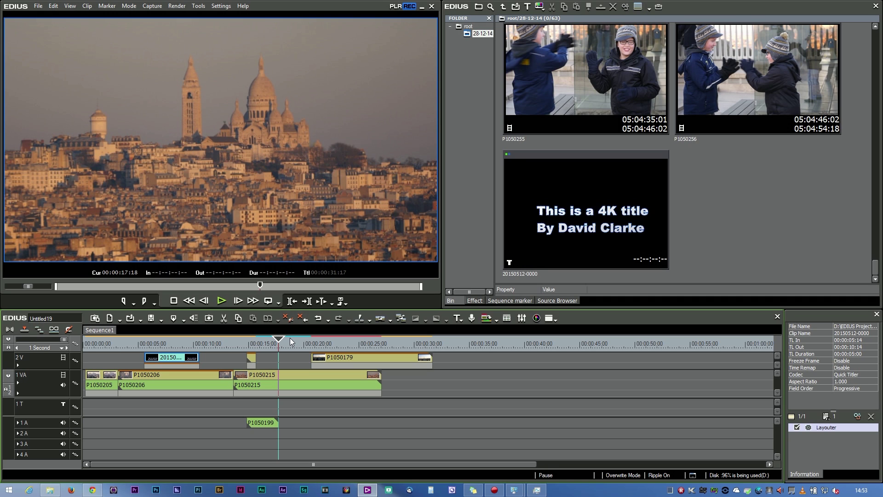
Open Print to File and review the AVI and QuickTime Grass Valley HQX presets.
left_click(38, 6)
mouse_move(92, 221)
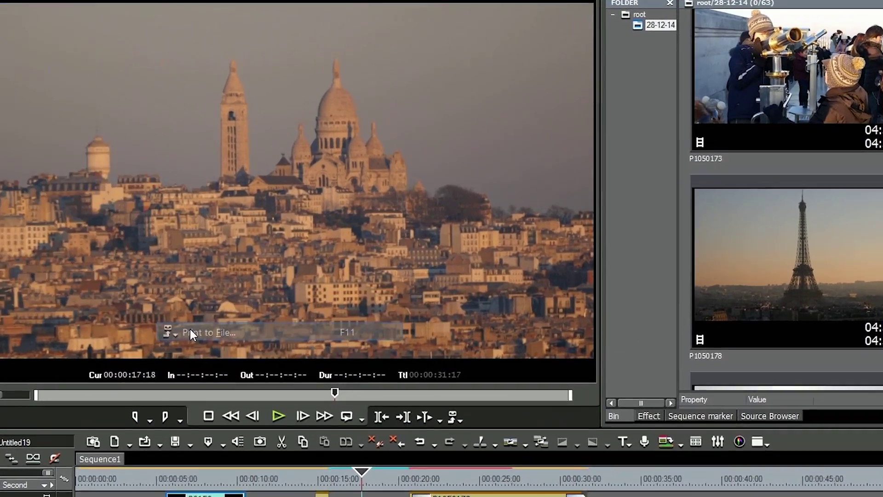
left_click(190, 332)
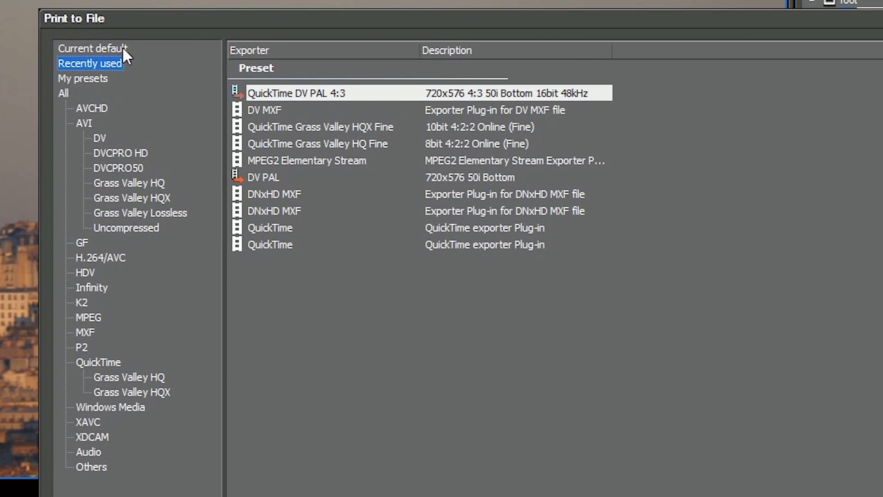
left_click(150, 197)
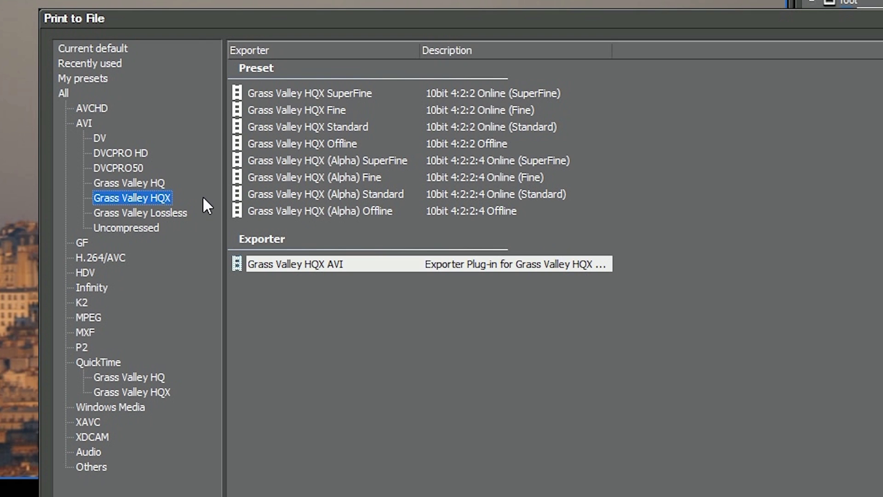
left_click(154, 393)
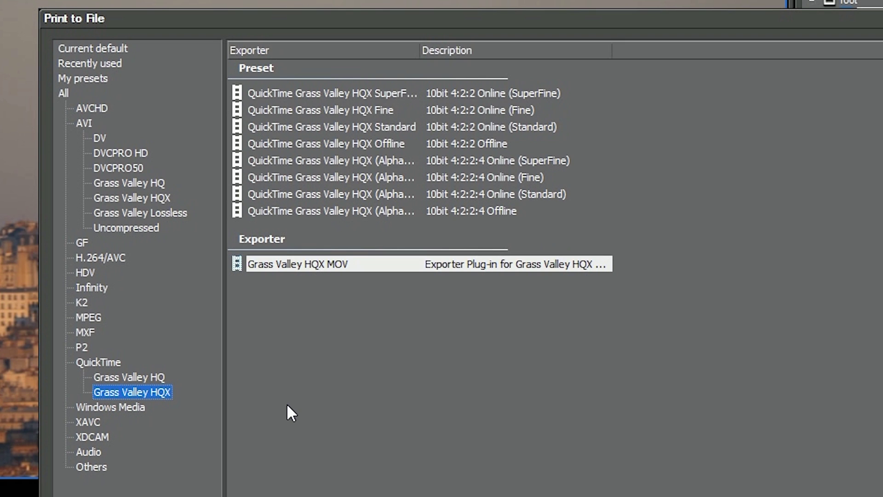
Open the H.264/AVC exporter settings and switch to VBR, keeping 25000000 average bit rate and Normal quality.
left_click(97, 256)
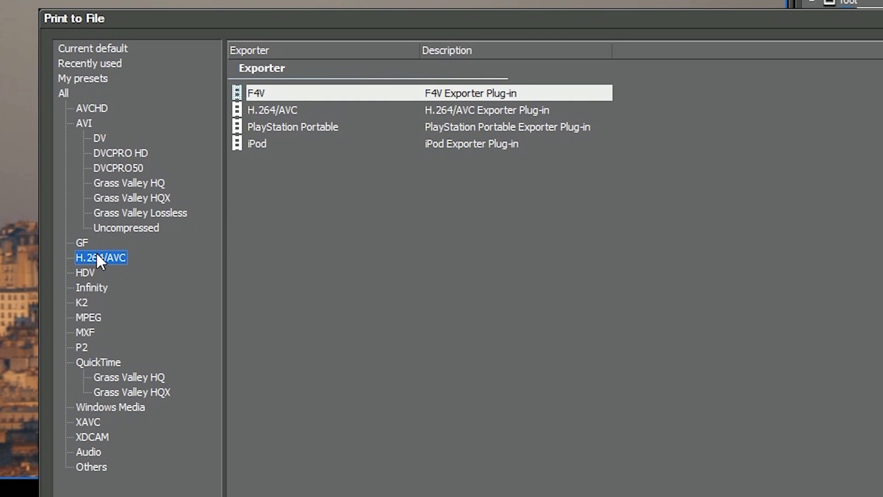
left_click(534, 111)
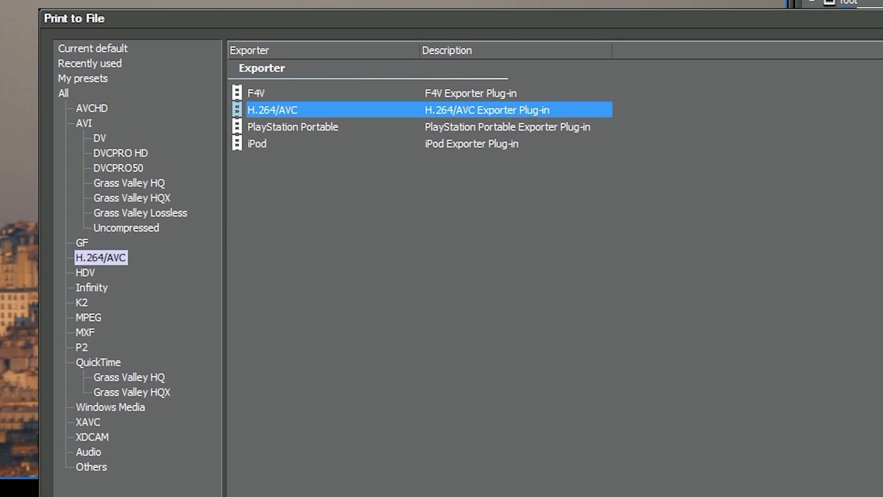
key("Return")
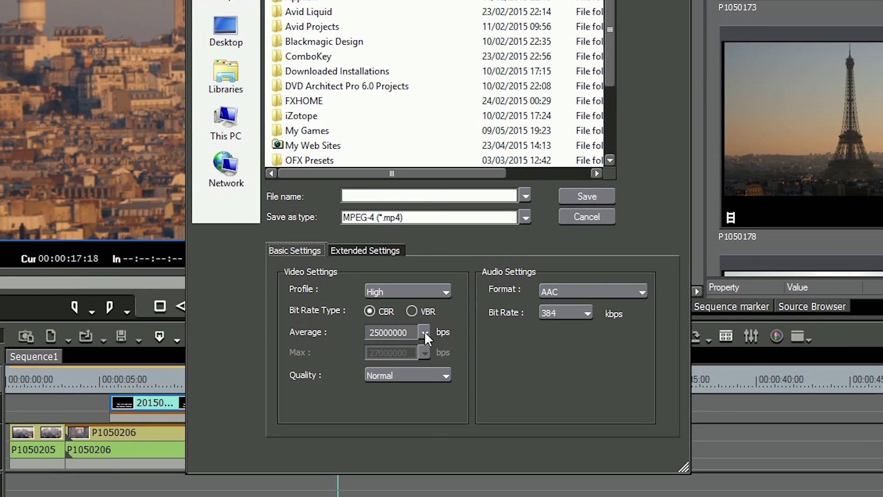
left_click(423, 331)
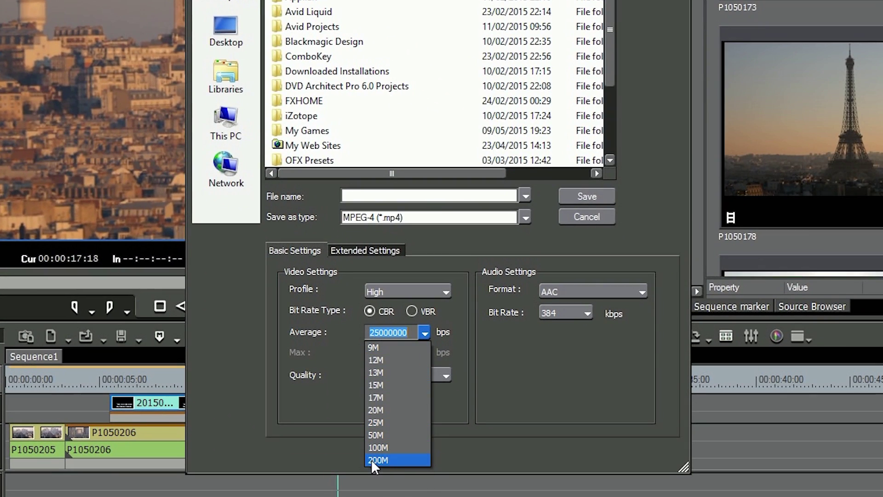
left_click(423, 332)
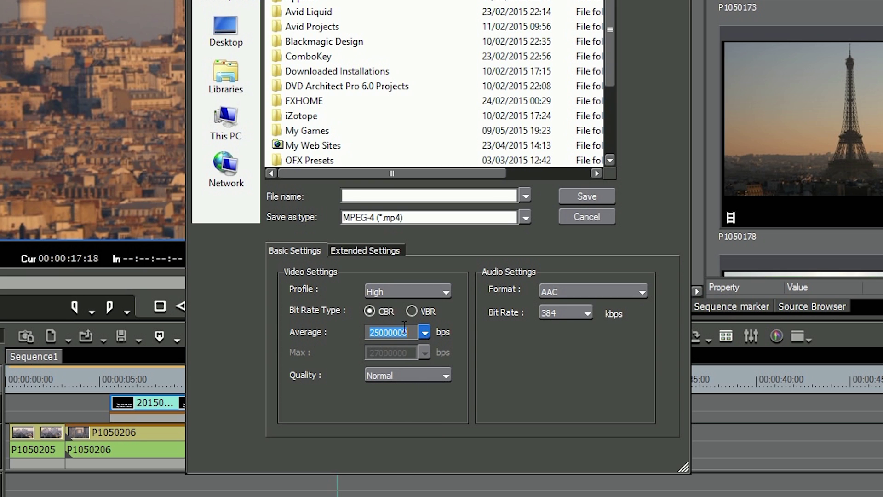
left_click(412, 311)
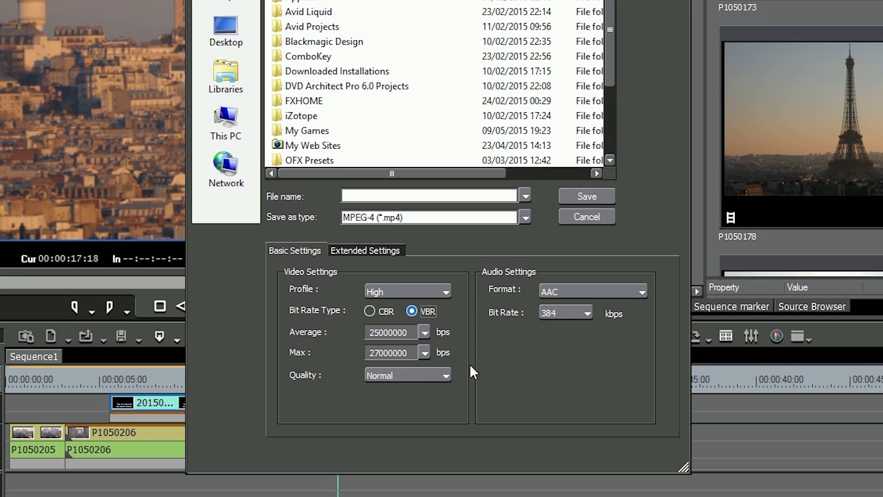
left_click(446, 375)
left_click(436, 402)
Keep AAC audio, then select the XAVC S exporter and confirm its 100Mbps bit rate.
left_click(591, 289)
left_click(591, 305)
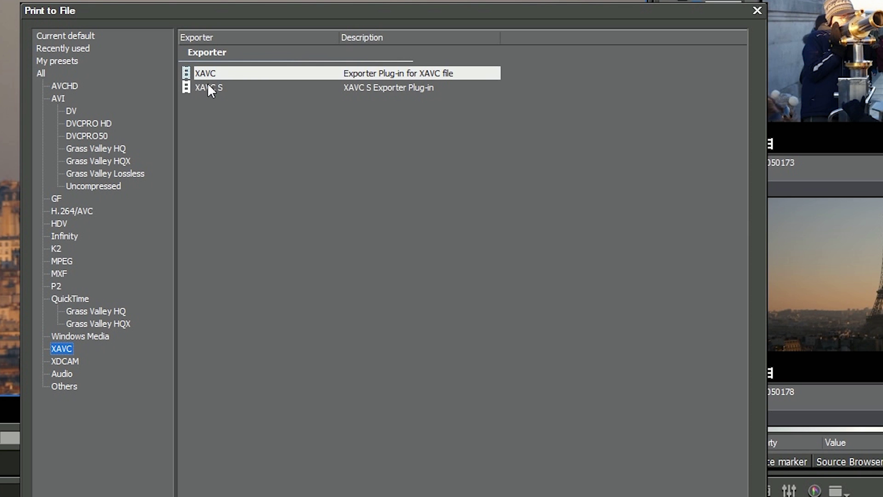
left_click(212, 89)
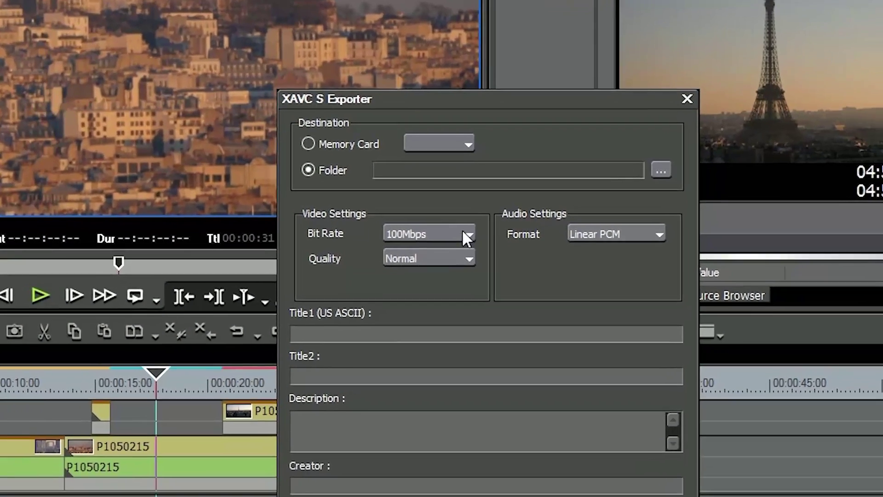
left_click(466, 237)
left_click(323, 103)
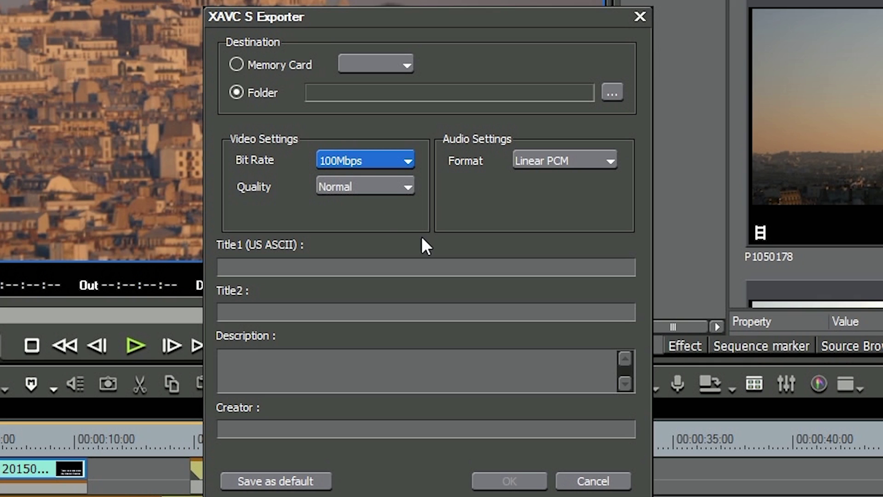
Review the XAVC S options, keeping 100Mbps, Normal quality and Linear PCM audio.
left_click(401, 161)
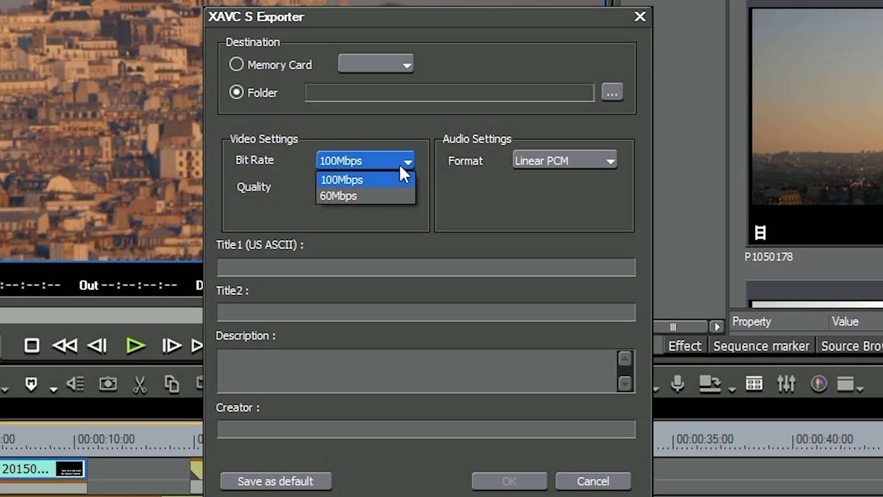
left_click(382, 183)
left_click(405, 187)
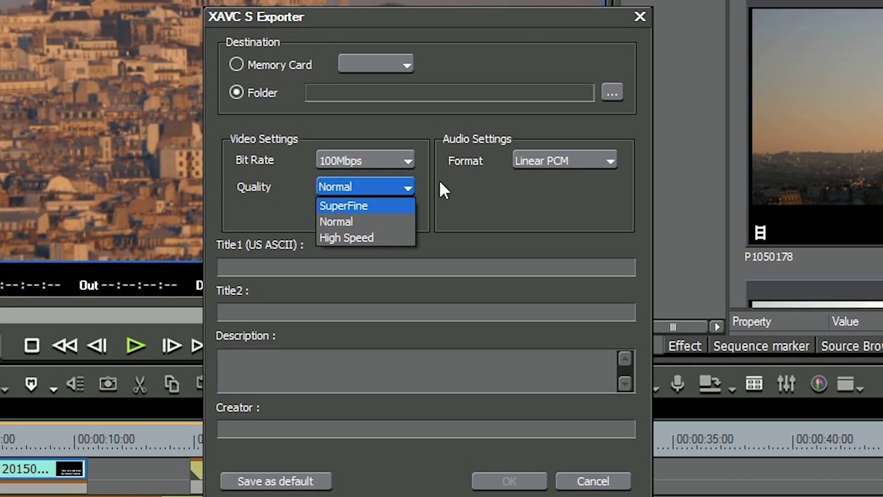
left_click(579, 153)
left_click(585, 155)
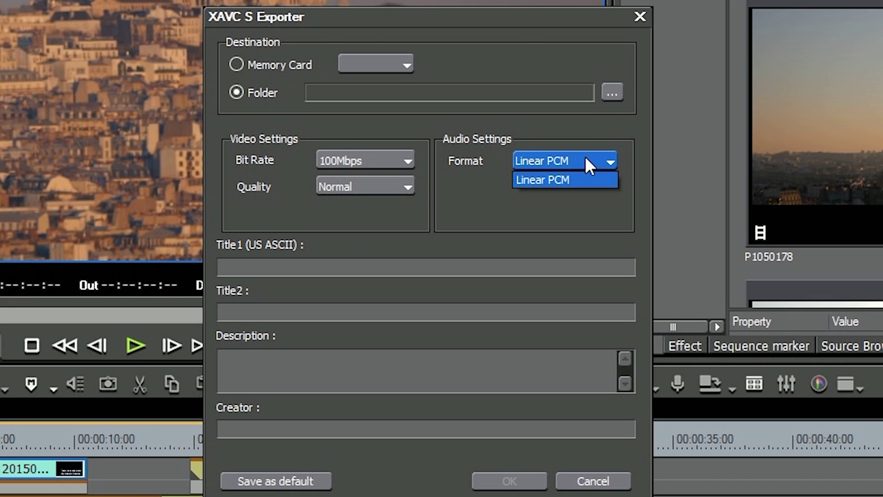
left_click(585, 156)
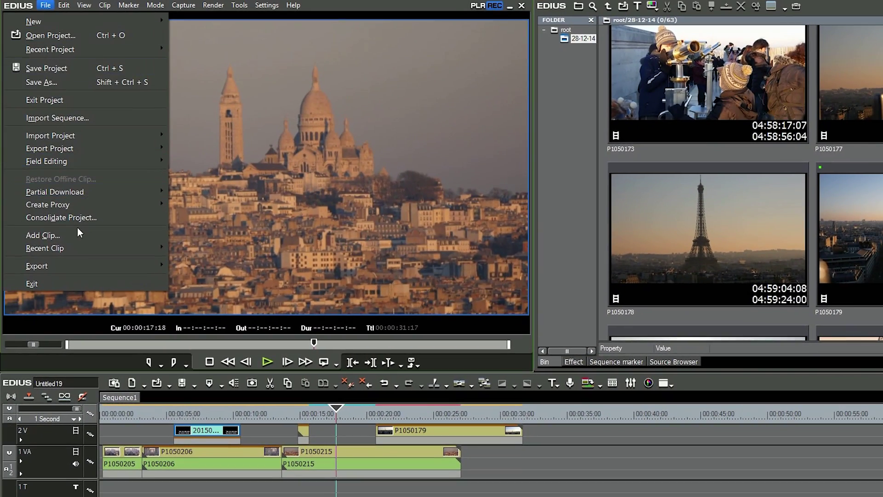
Start a QuickTime .mov export from Print to File and bring up its movie settings.
mouse_move(61, 258)
left_click(179, 258)
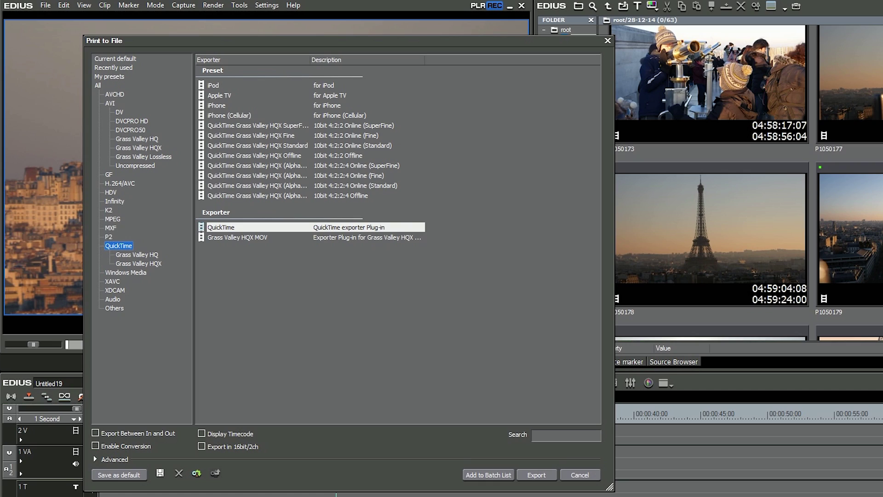
left_click(528, 472)
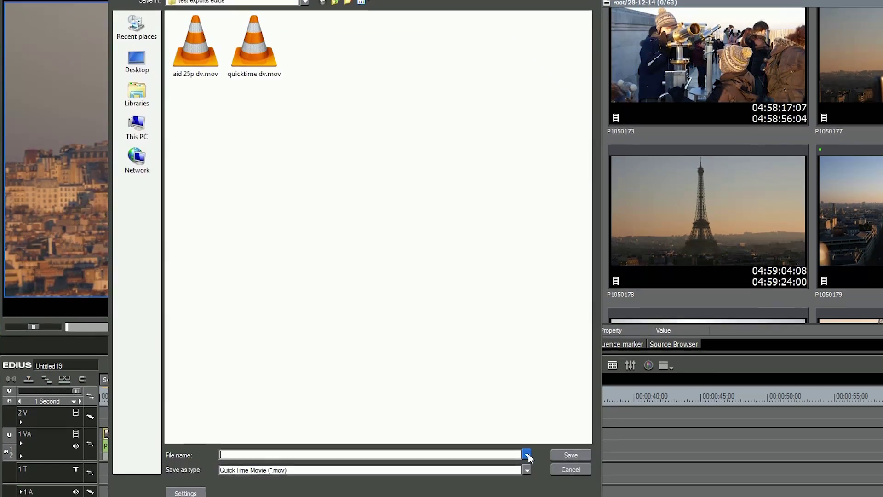
left_click(203, 477)
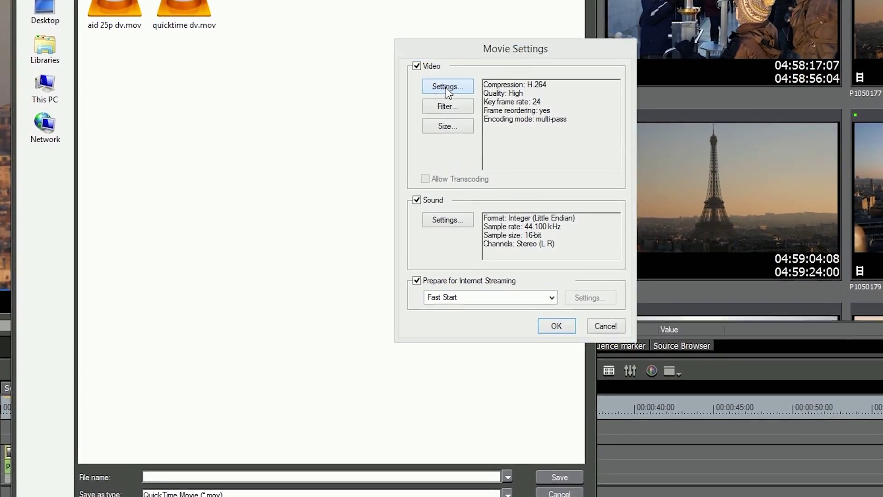
Set video compression to Avid DNxHR Codec at DNxHR 4:4:4 resolution.
left_click(476, 85)
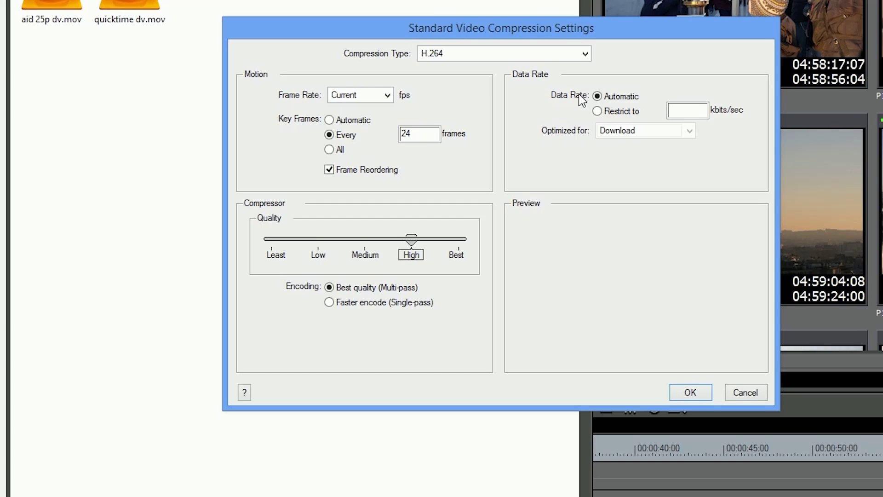
left_click(583, 65)
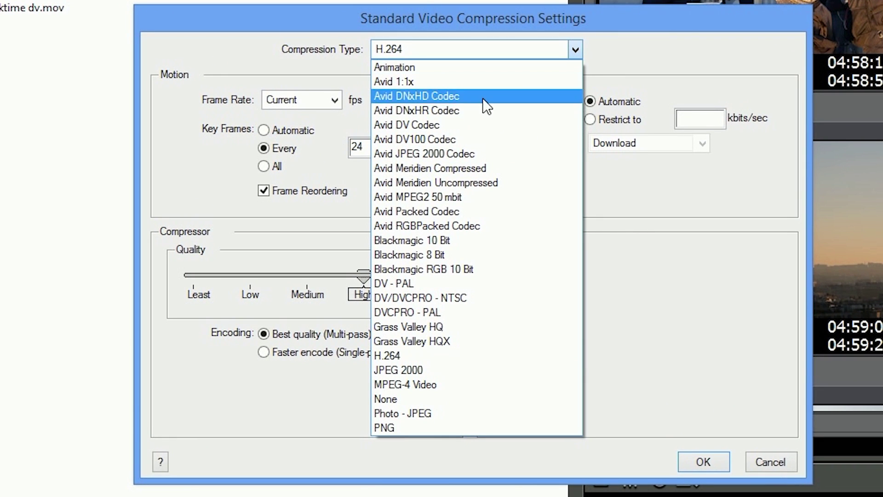
left_click(426, 110)
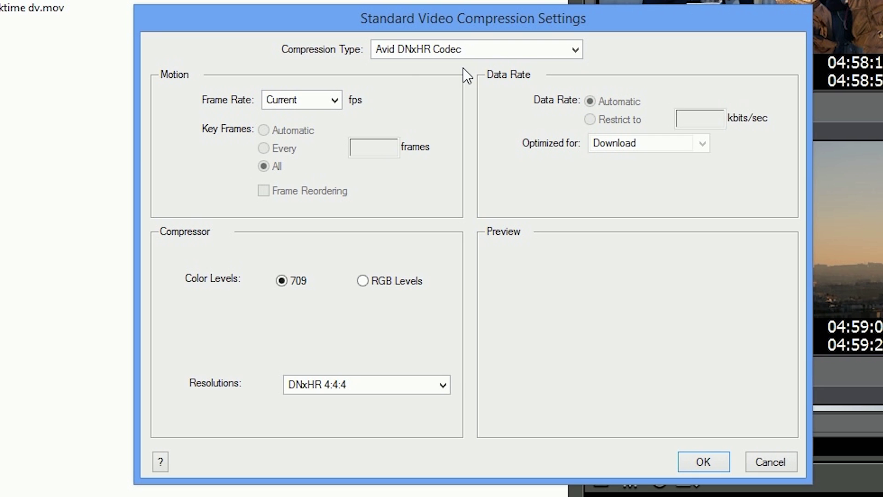
left_click(444, 388)
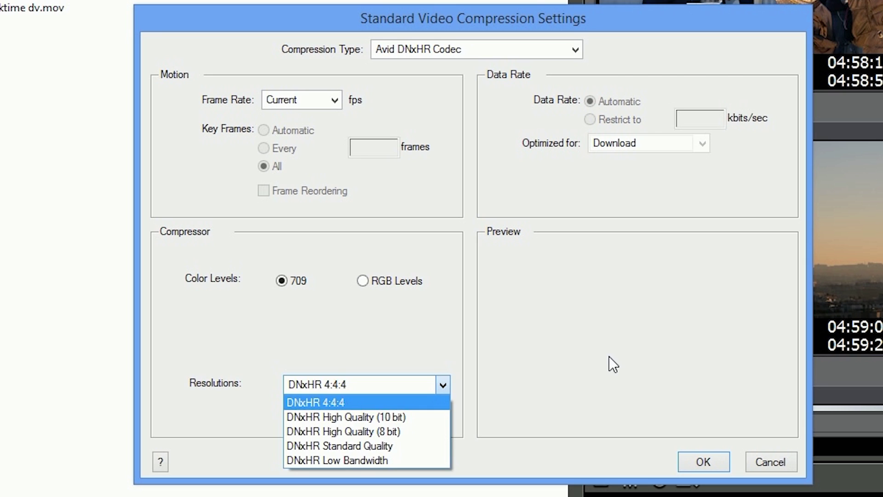
left_click(576, 346)
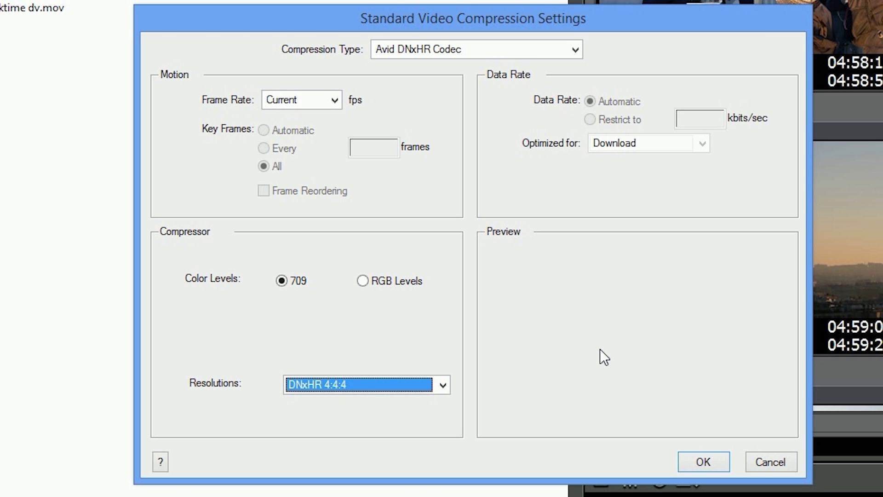
key("Escape")
Accept the movie settings, cancel the QuickTime save, and reopen the Print to File exporter list.
left_click(572, 385)
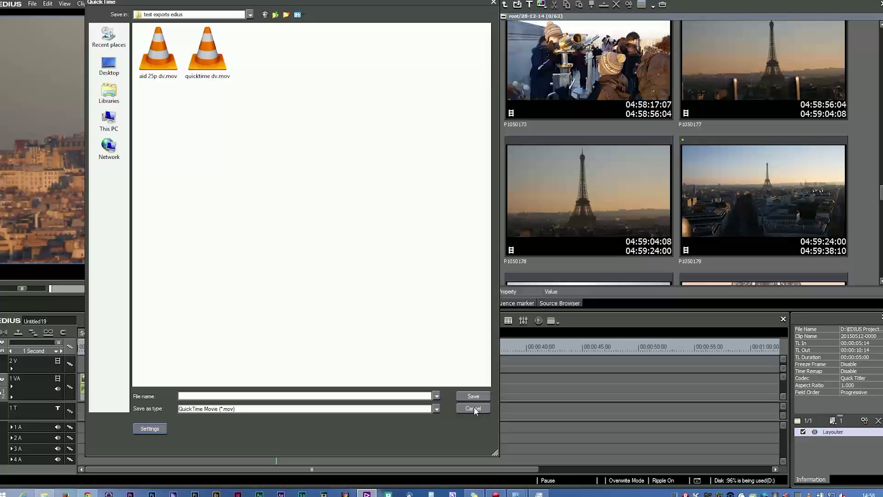
left_click(473, 404)
left_click(39, 7)
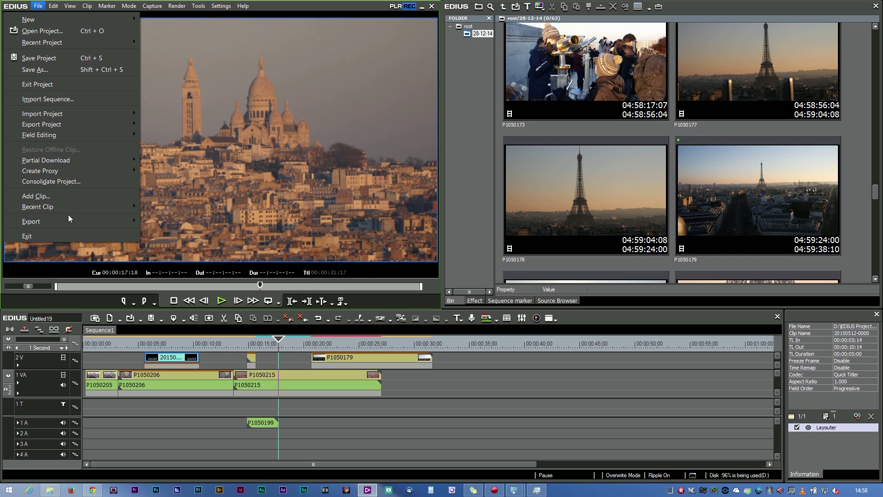
mouse_move(67, 220)
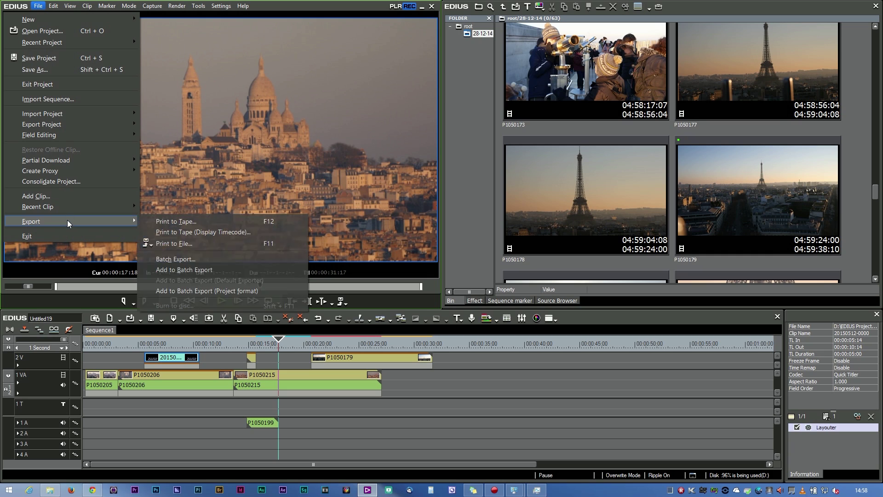
left_click(162, 248)
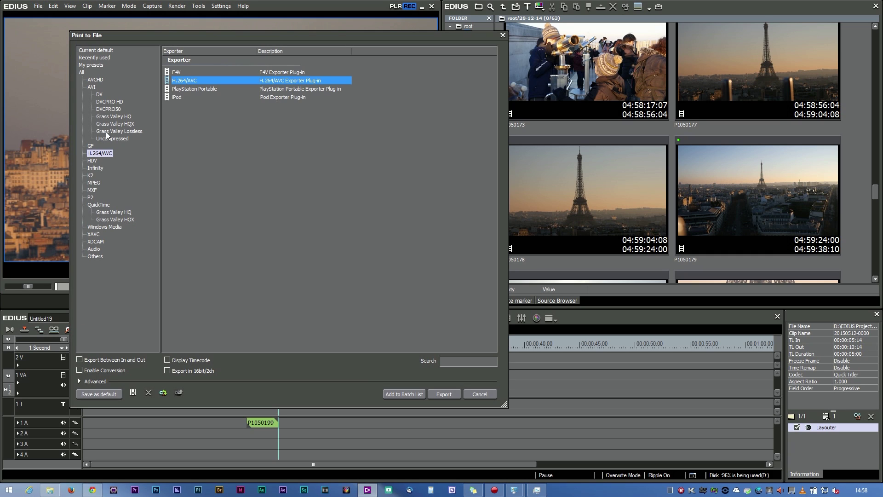